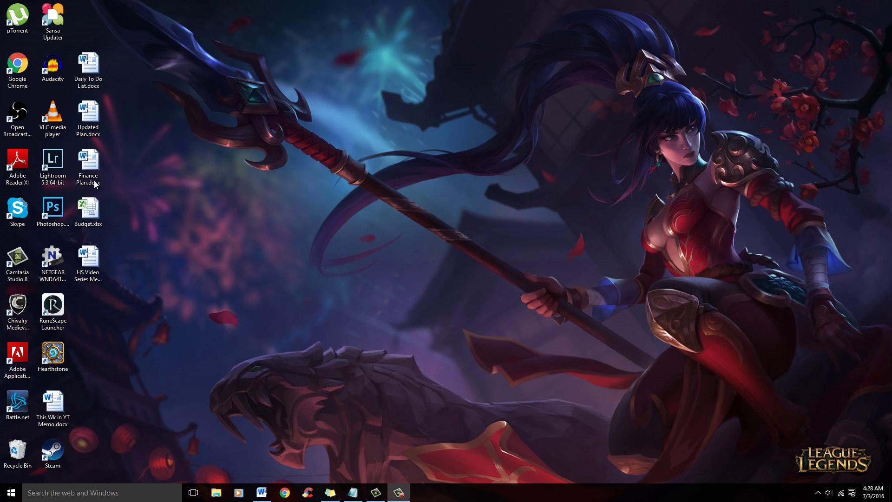
Open the Videos folder in File Explorer and play Arena1.flv in VLC
click(222, 493)
click(210, 284)
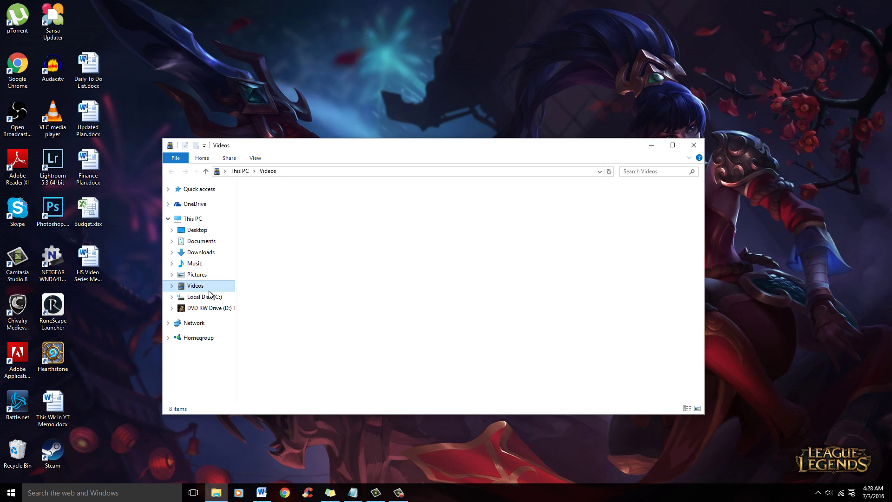
click(570, 230)
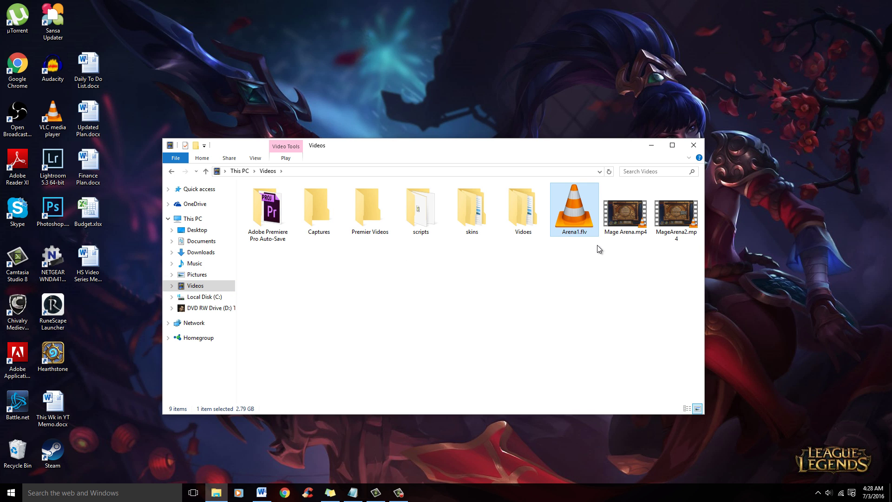
double_click(574, 226)
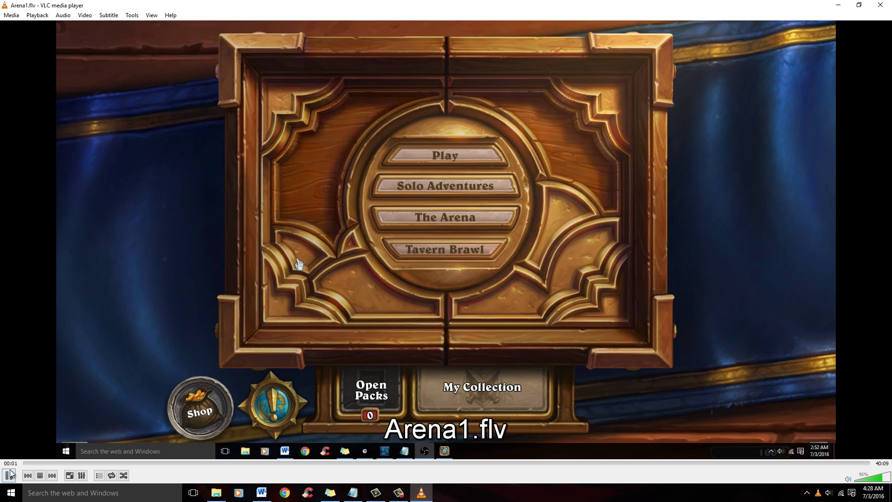
Pause the Arena1.flv playback, resize the player window, and close VLC
click(9, 475)
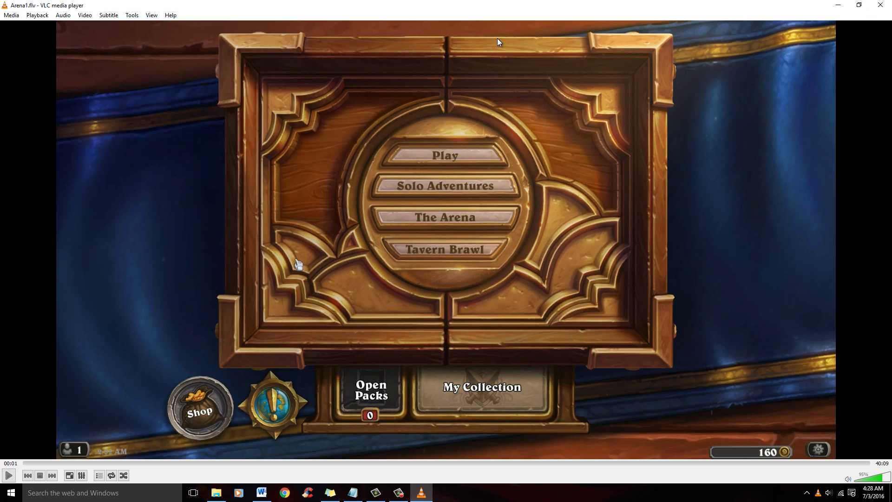
mouse_move(534, 6)
mouse_down()
mouse_move(505, 54)
mouse_move(483, 39)
mouse_move(460, 71)
mouse_up()
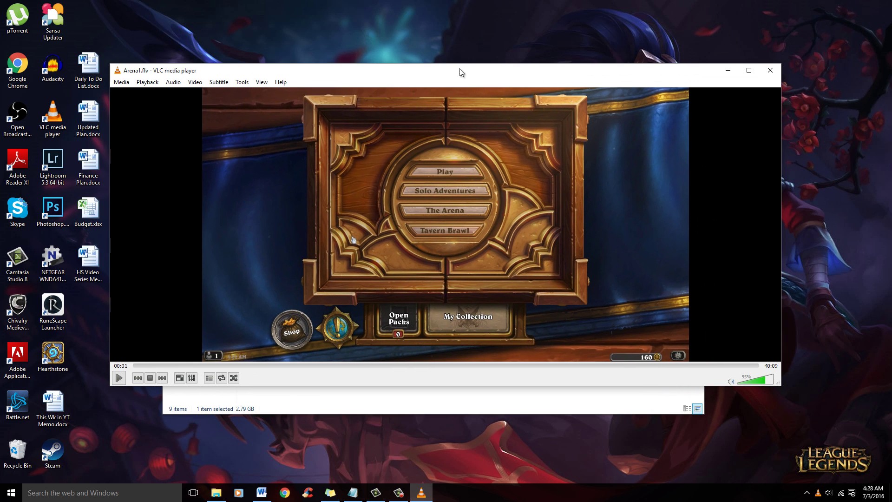
click(769, 71)
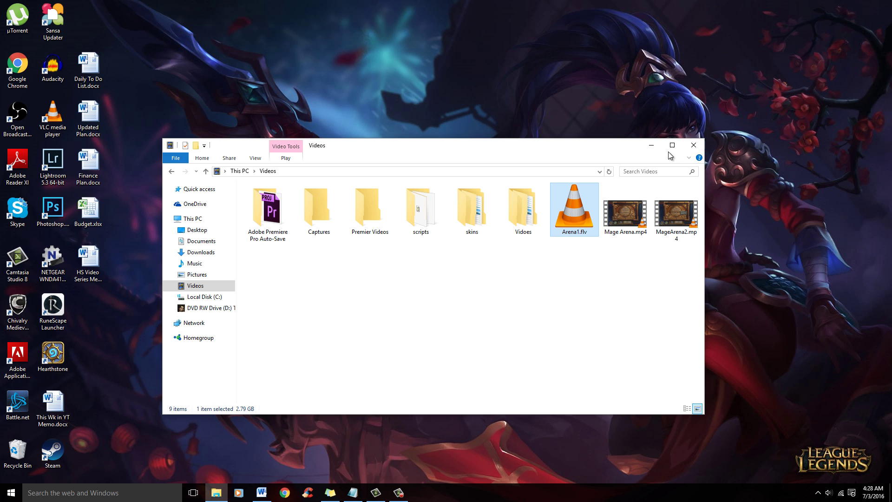
Close Explorer, launch VLC, and add Arena1.flv from Videos as the Convert/Save source
click(690, 148)
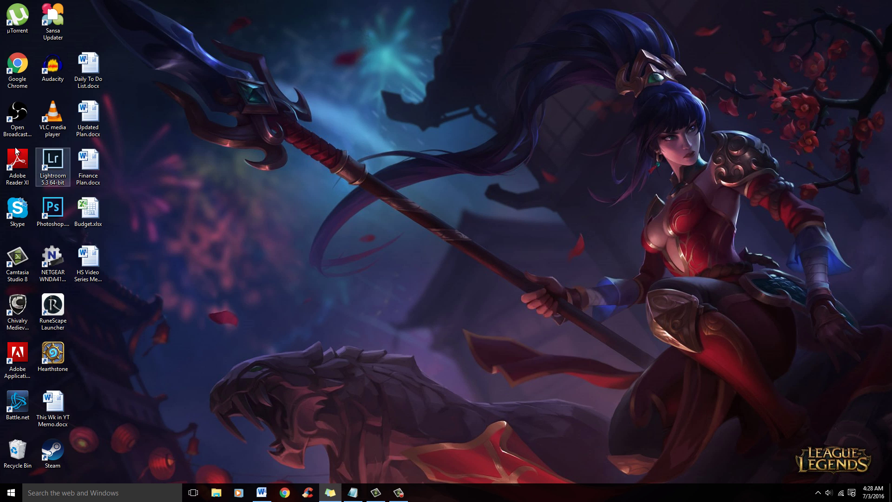
double_click(55, 126)
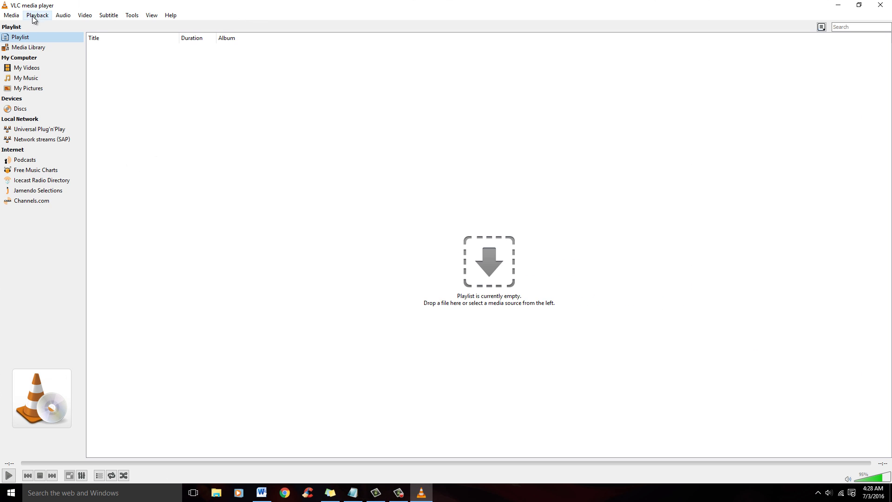
click(12, 16)
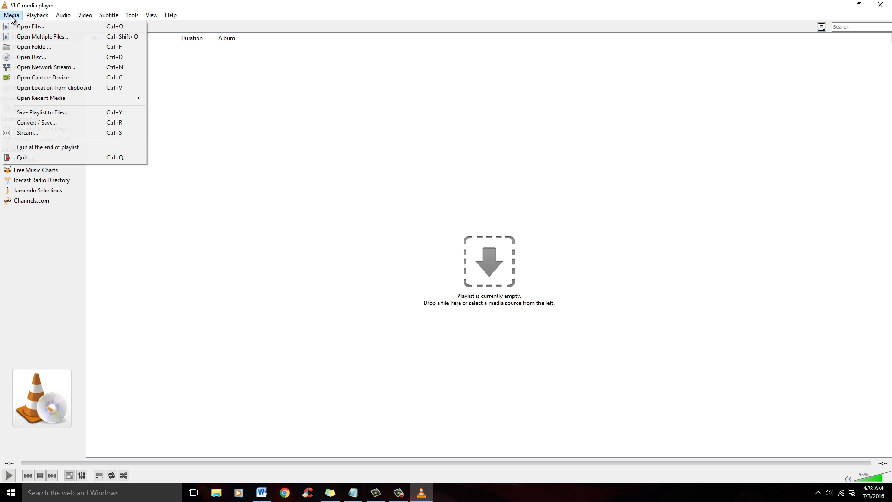
click(41, 125)
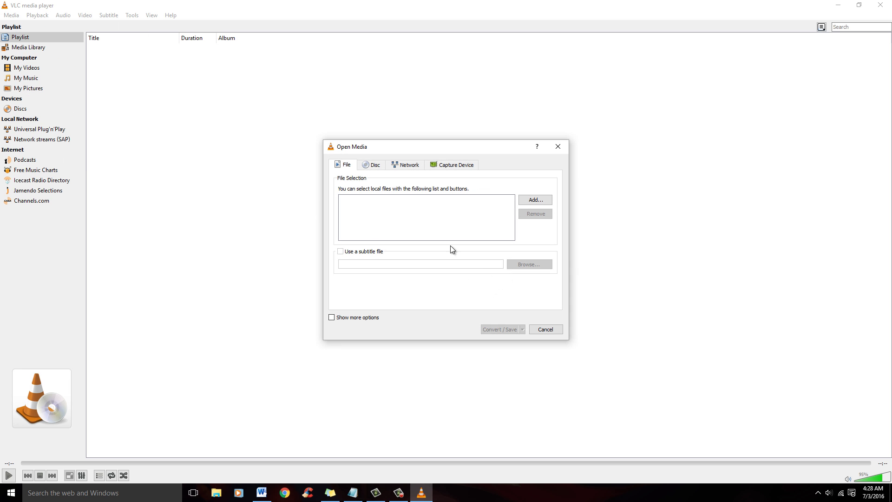
click(526, 203)
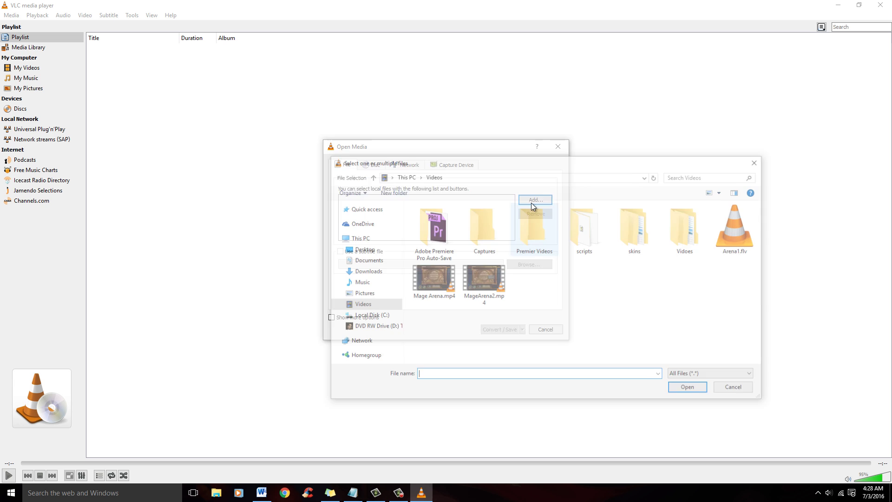
click(743, 239)
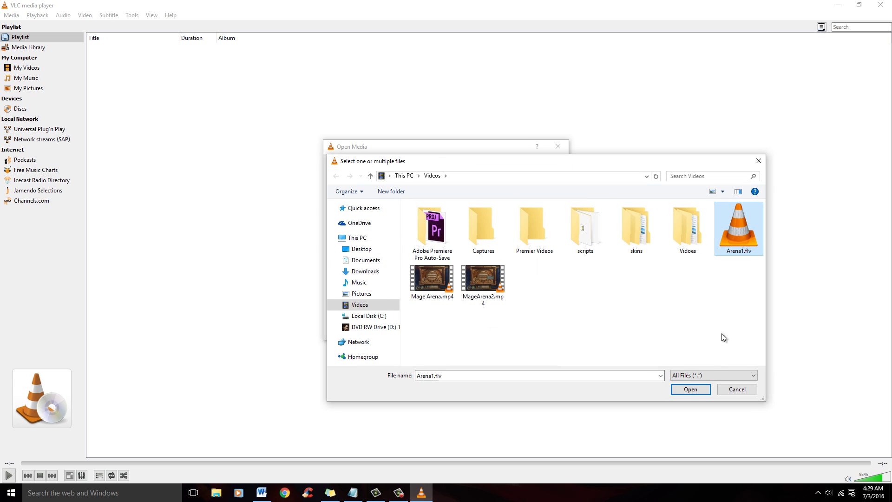
click(687, 390)
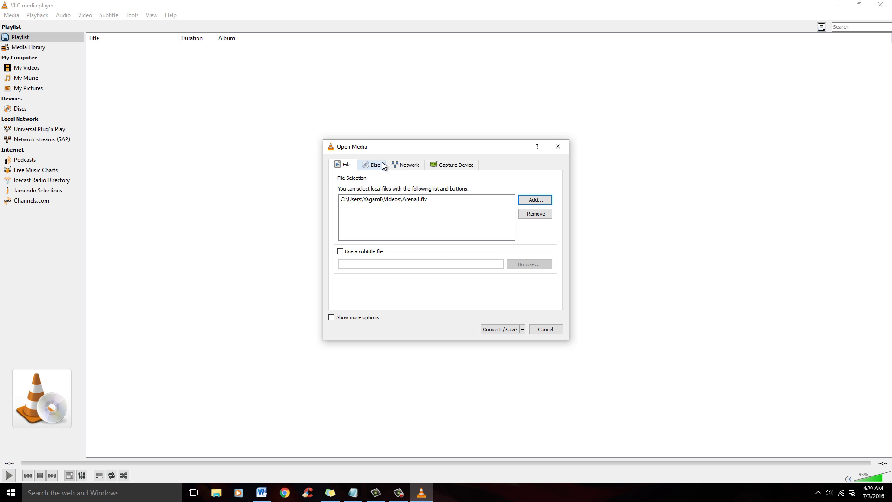
Set the conversion destination to MageArena3.mp4 in the Videos folder
click(501, 331)
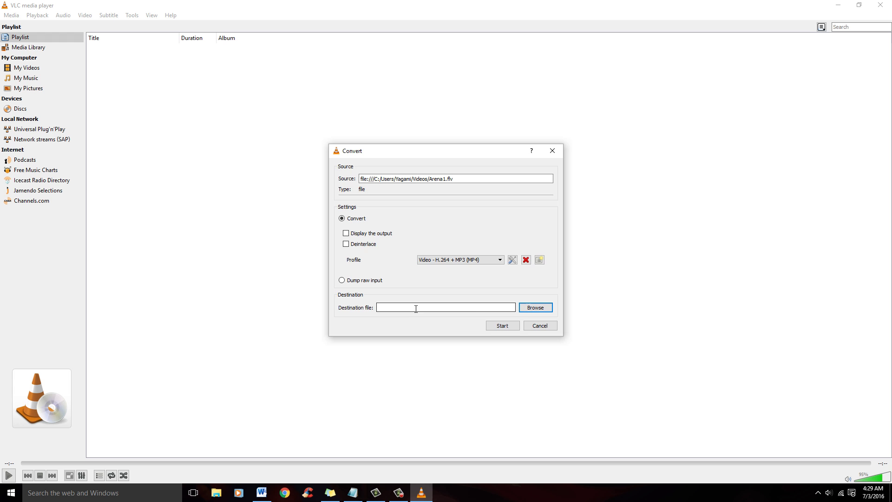
click(542, 308)
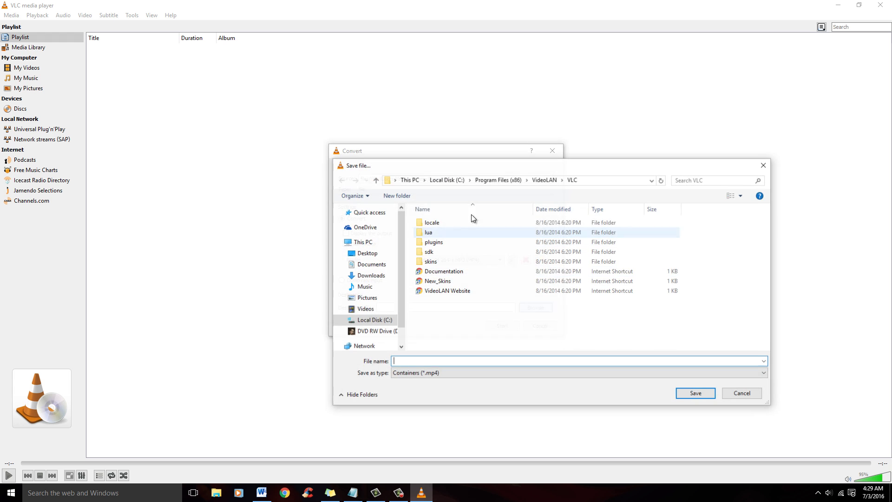
click(368, 309)
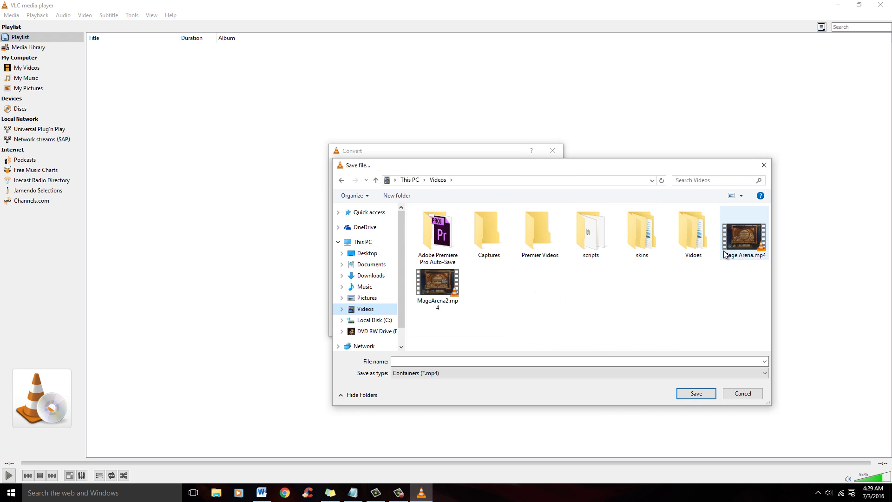
click(482, 361)
text(MageArr)
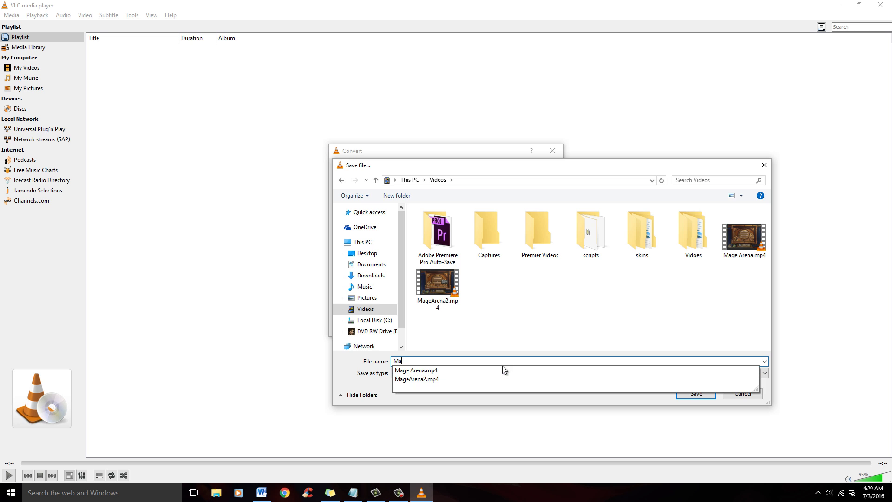
key(BackSpace)
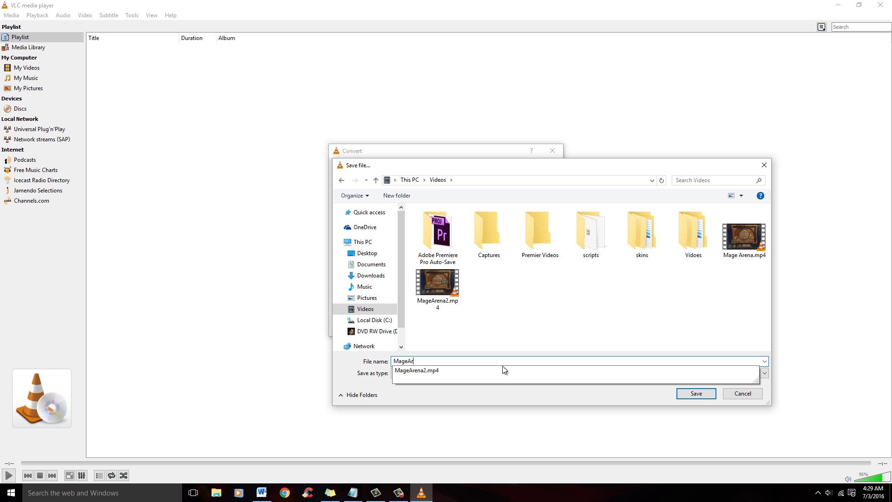
text(ena3)
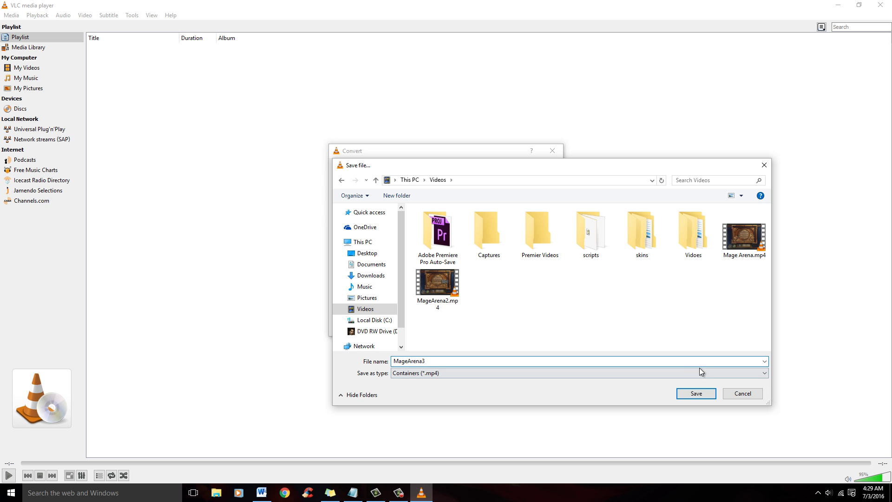
click(695, 393)
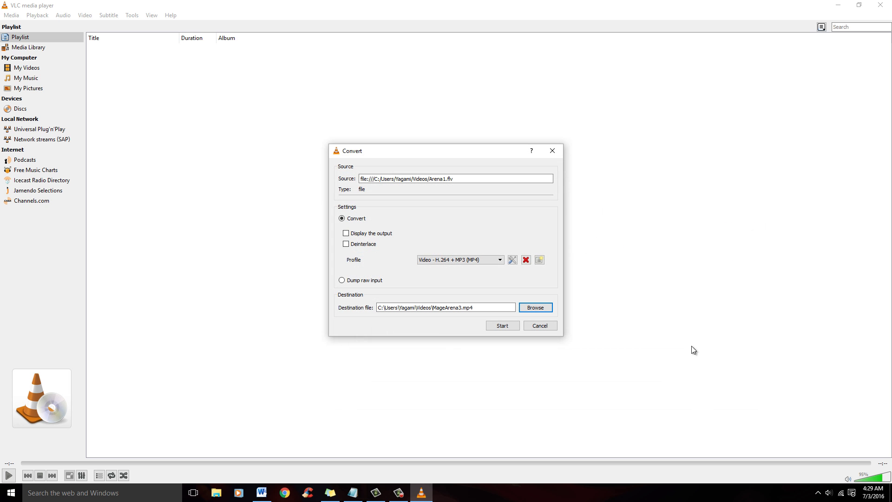
In the H.264 + MP3 (MP4) profile editor, toggle the keep-original-track options on the video and audio tabs
click(512, 261)
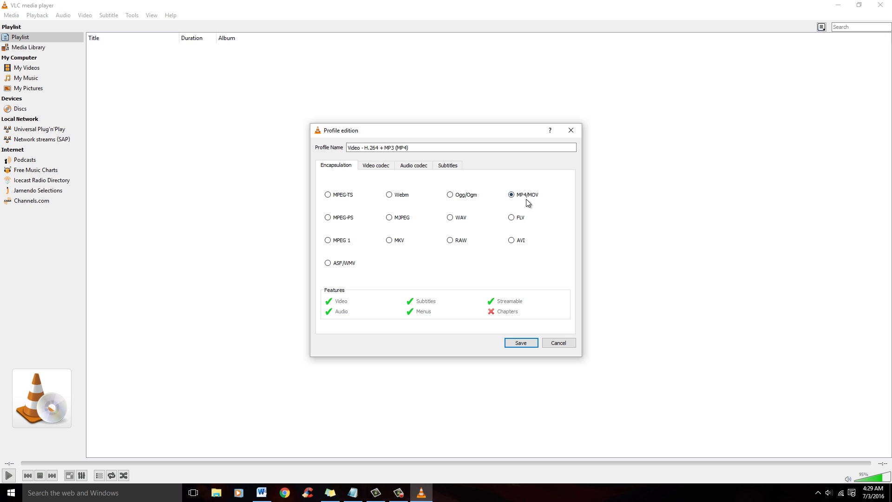
click(373, 169)
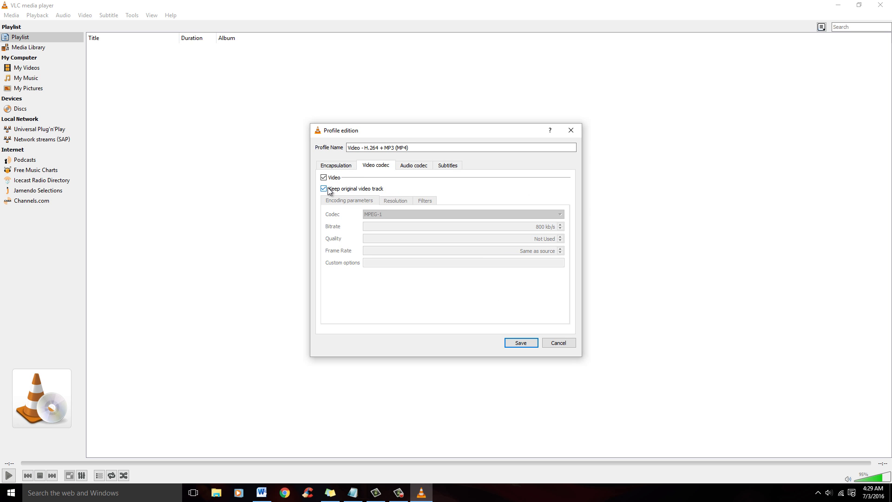
click(401, 165)
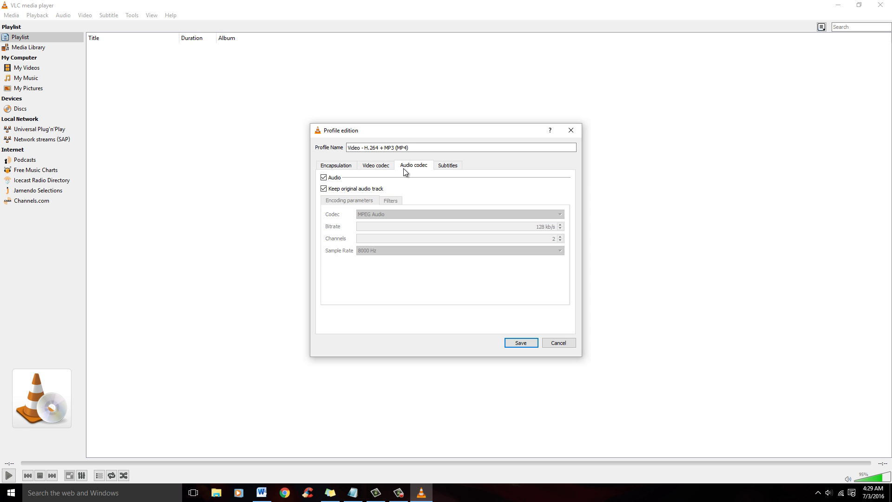
click(322, 189)
click(371, 169)
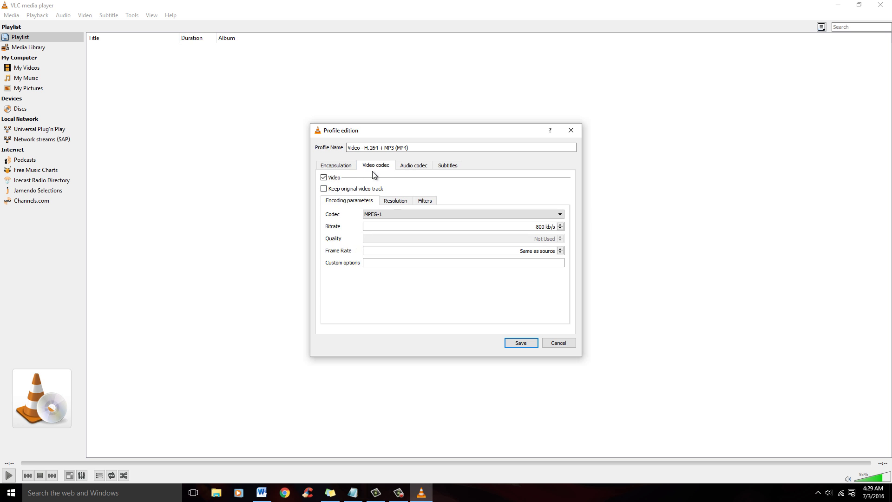
click(326, 192)
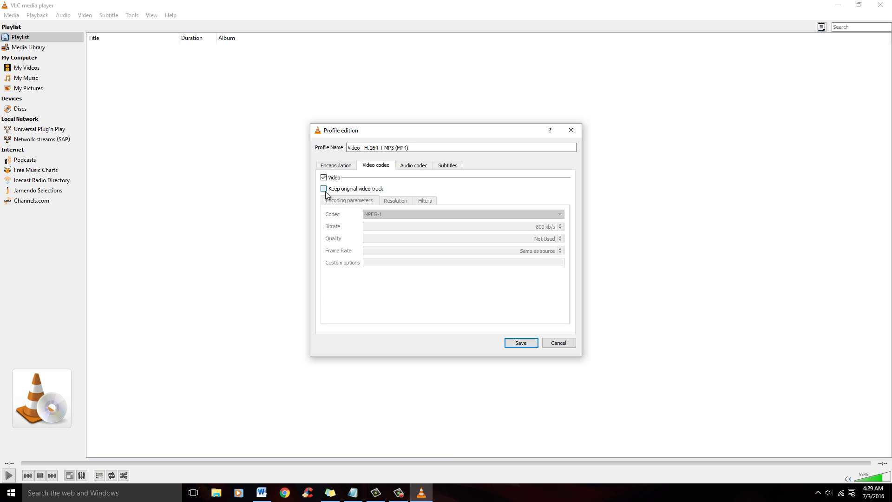
Leave Keep original video track unchecked so video encodes as MPEG-1 at 800 kb/s
click(417, 168)
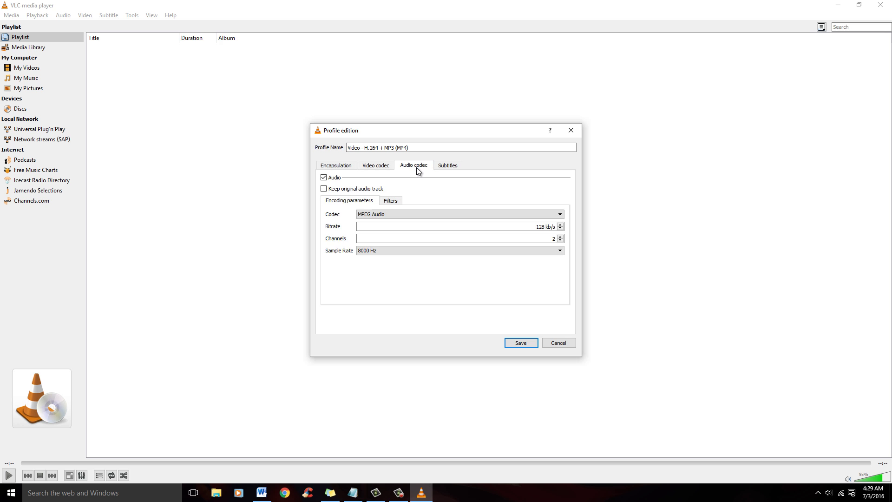
click(323, 188)
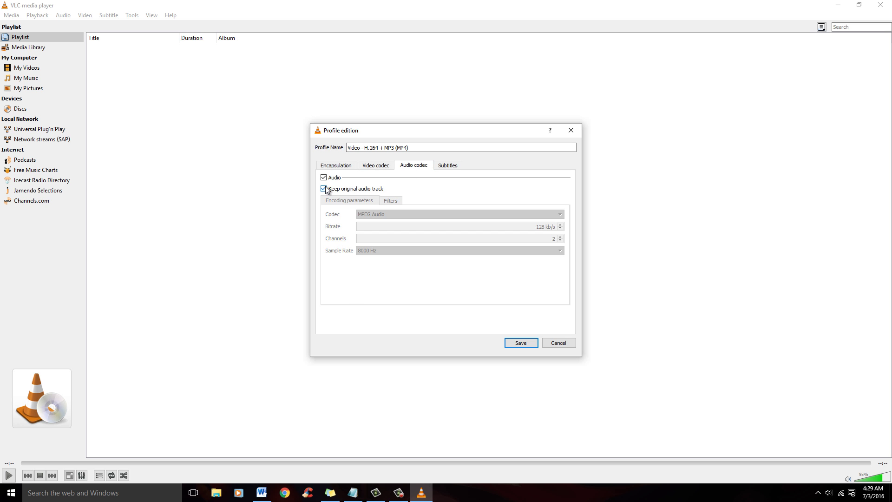
click(324, 188)
click(377, 166)
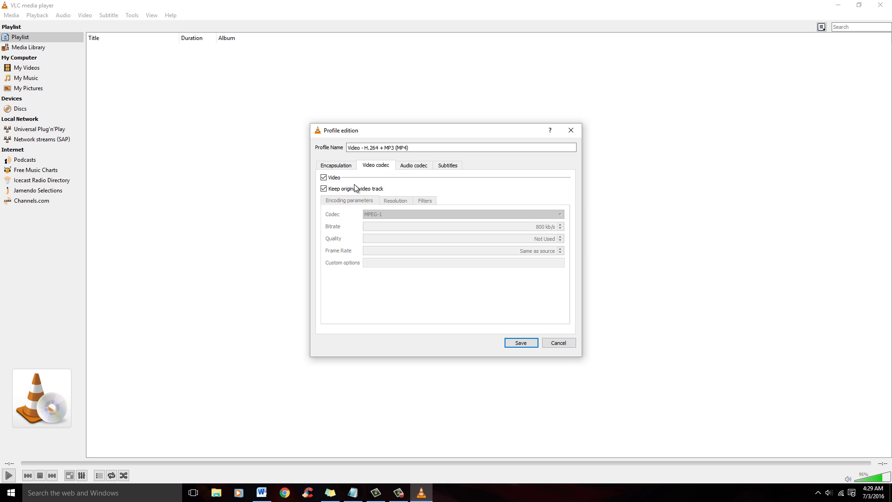
click(324, 189)
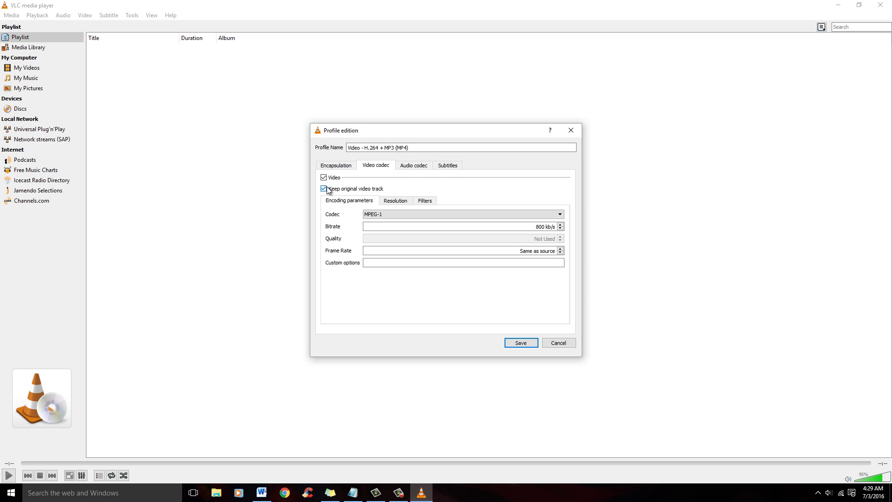
click(447, 166)
click(372, 166)
mouse_move(453, 129)
mouse_down()
mouse_move(425, 121)
mouse_move(334, 149)
mouse_move(382, 123)
mouse_up()
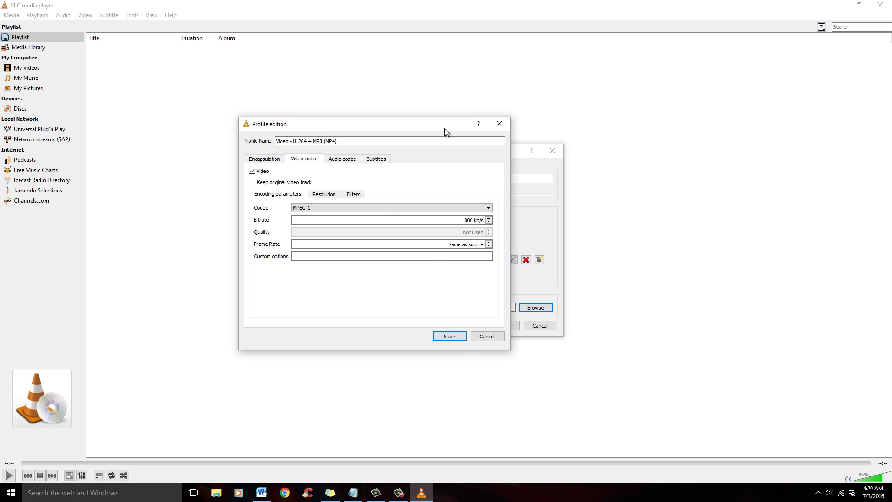
Save the edited H.264 + MP3 (MP4) conversion profile
click(338, 160)
click(301, 159)
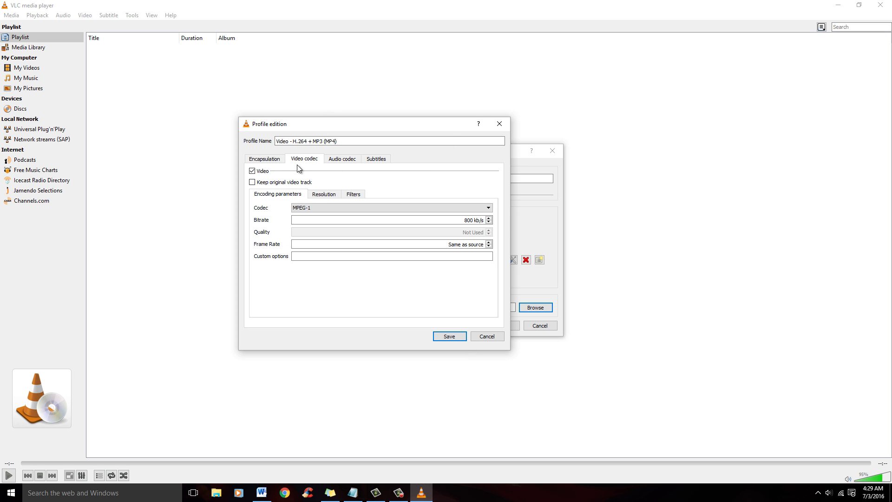
click(440, 337)
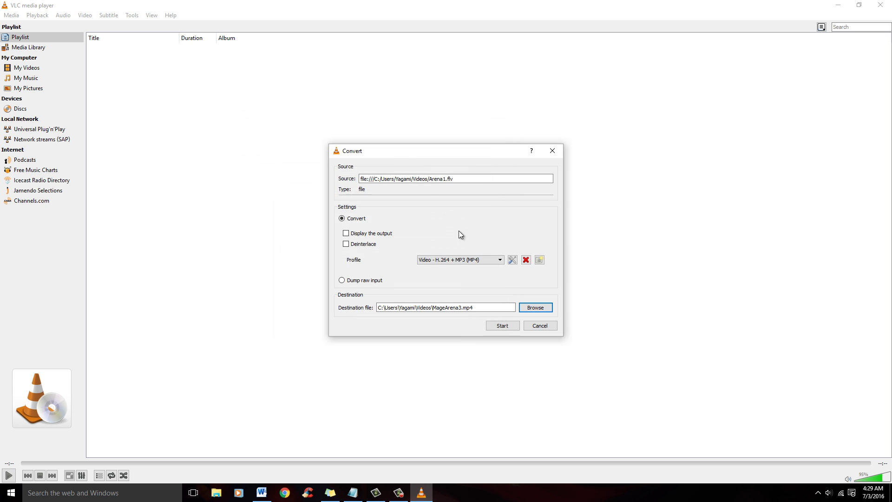
Start converting Arena1.flv, pause it at about 00:24, and close VLC
click(503, 328)
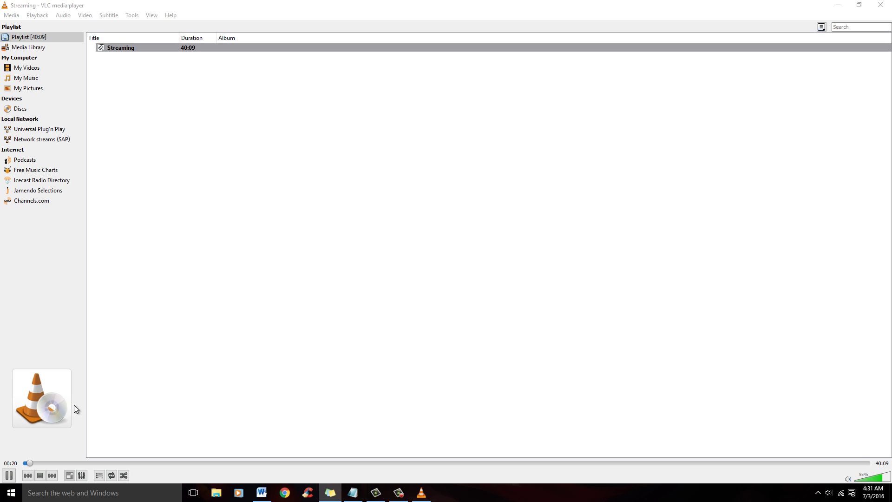
click(10, 475)
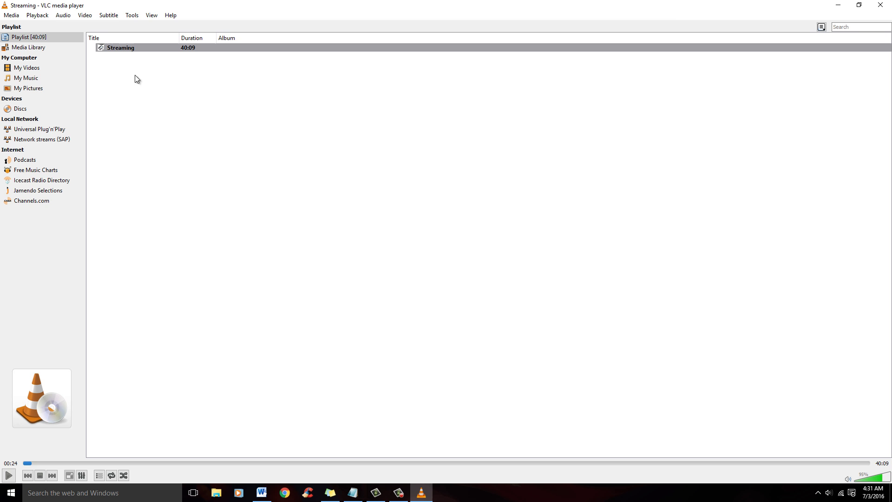
click(888, 5)
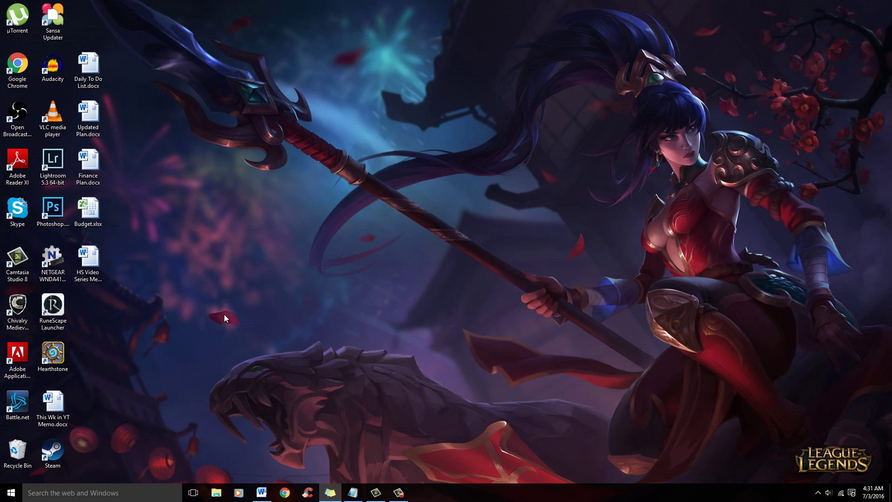
Relaunch VLC and re-add Arena1.flv as the Convert/Save source file
double_click(51, 114)
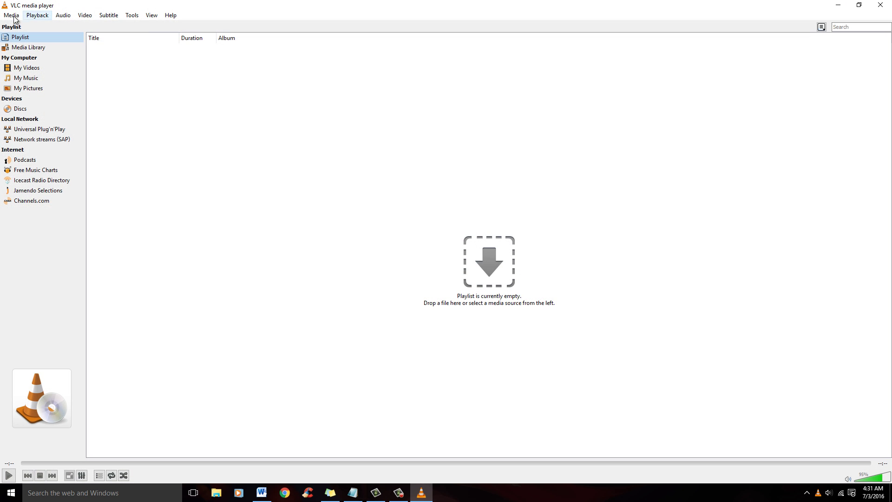
click(21, 18)
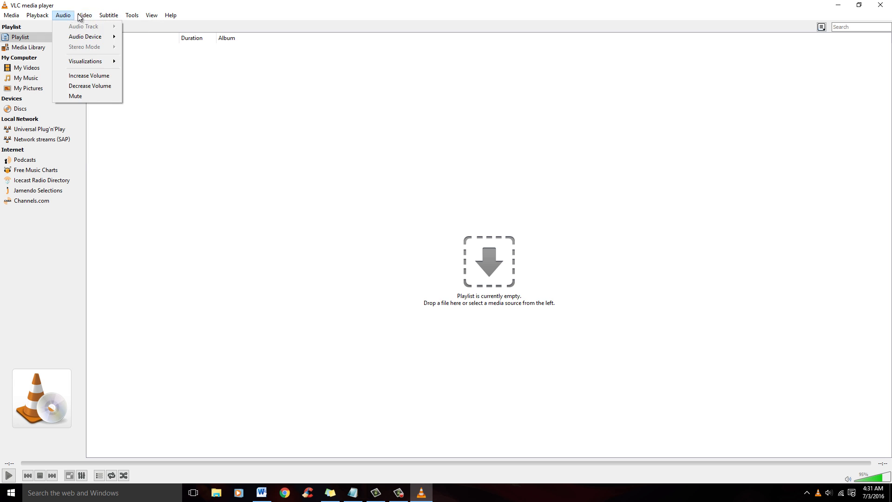
mouse_move(84, 17)
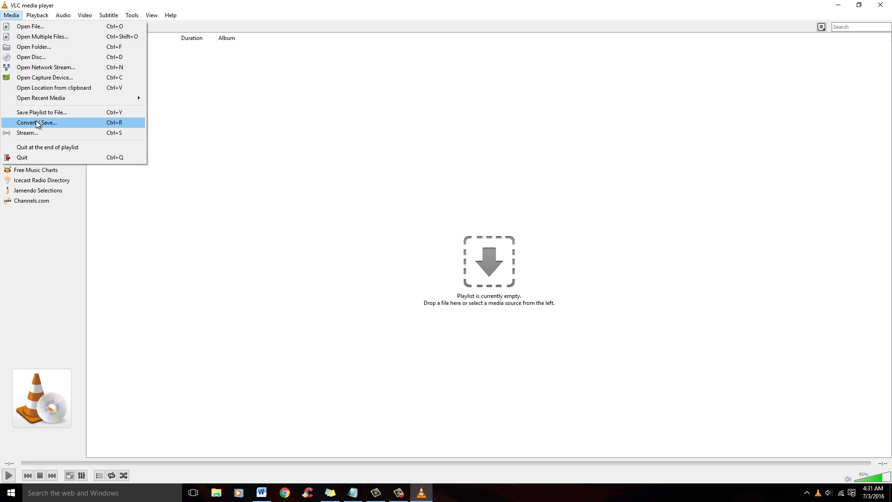
click(34, 120)
click(370, 164)
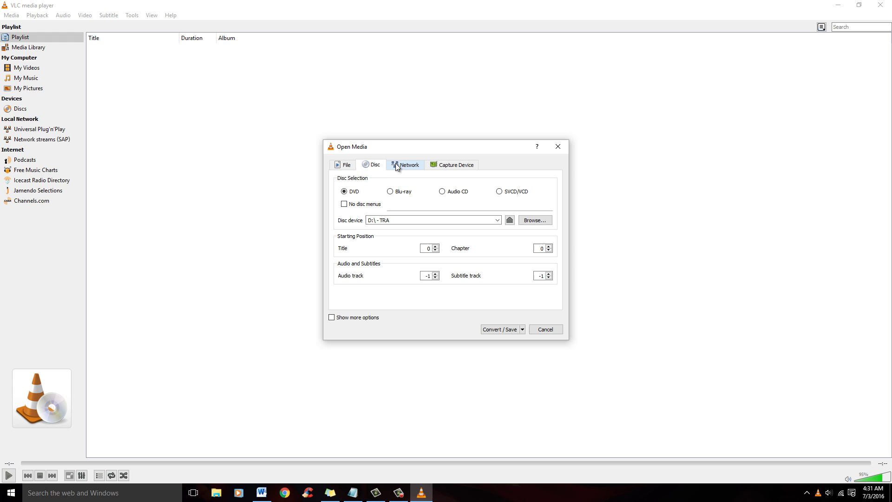
click(346, 165)
click(534, 199)
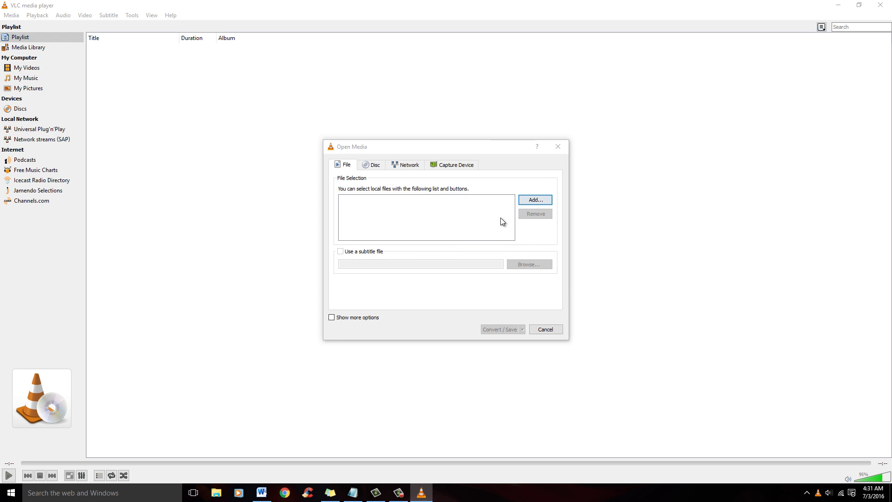
double_click(432, 288)
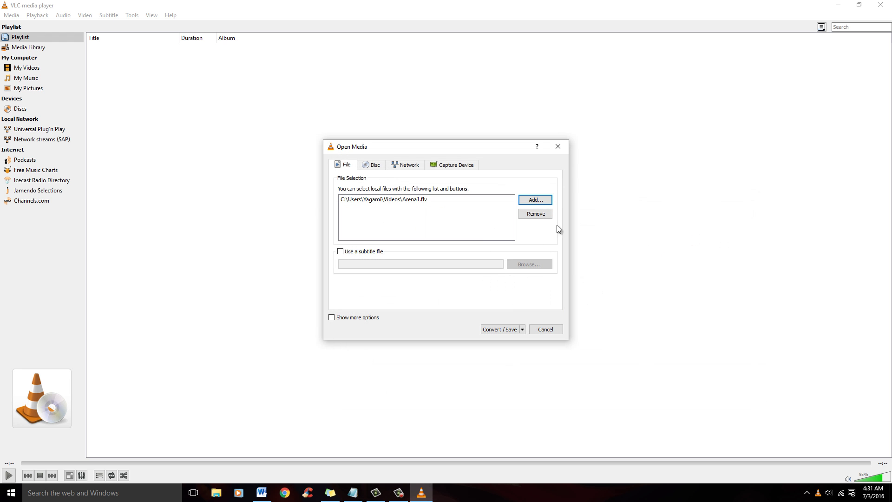
click(498, 330)
Make the MP4 profile keep the original video and audio tracks, then save it
click(511, 259)
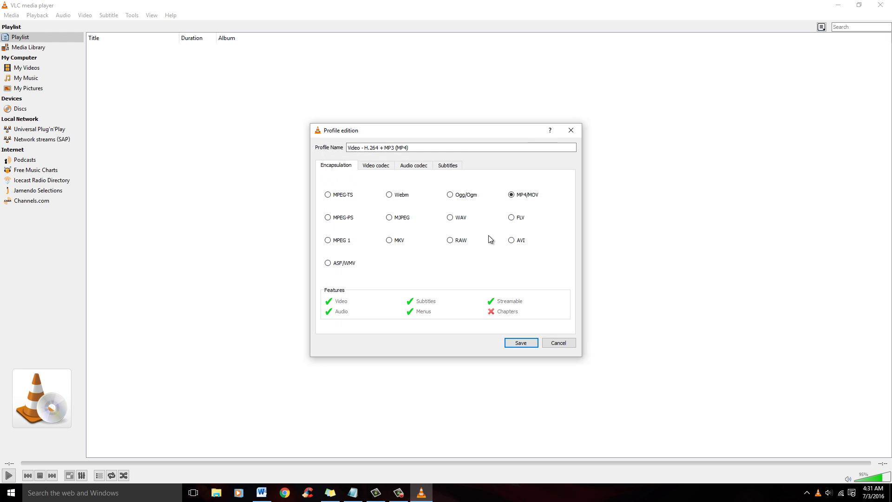
click(375, 165)
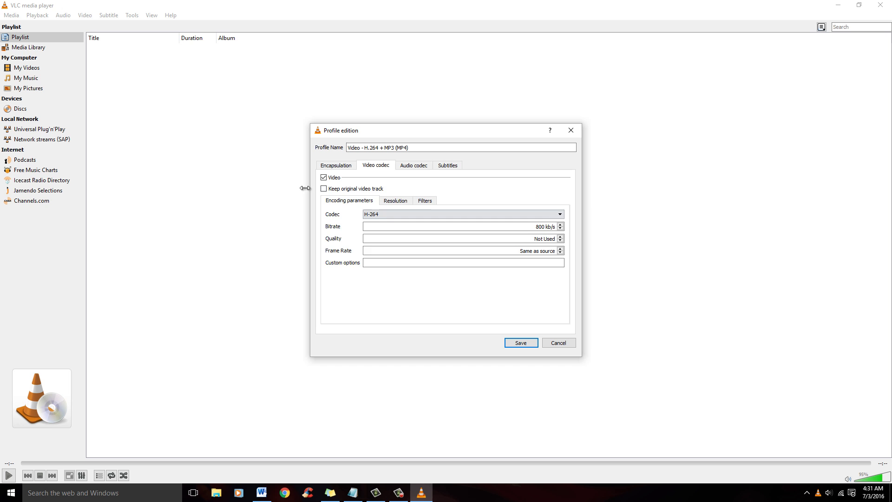
click(323, 188)
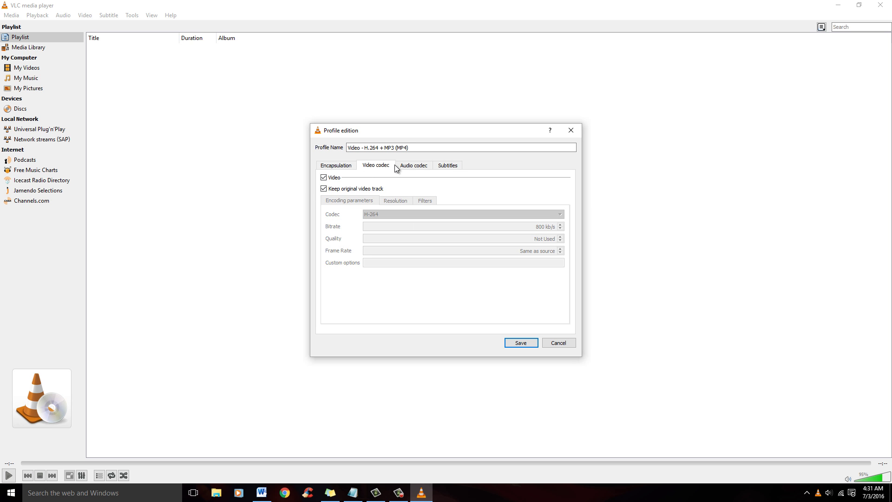
click(412, 166)
click(324, 188)
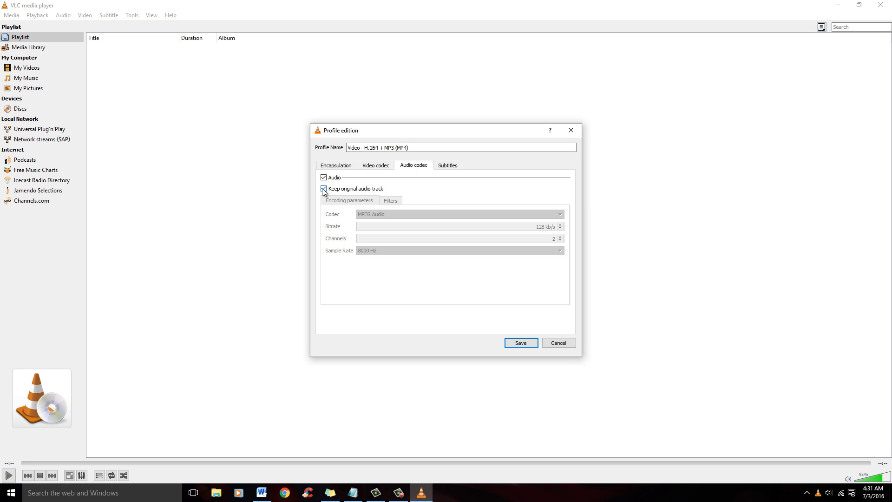
click(445, 172)
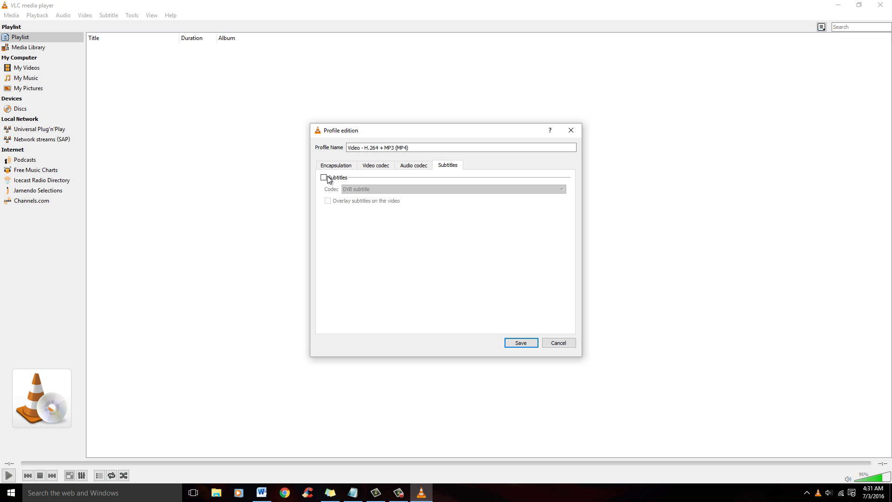
click(375, 170)
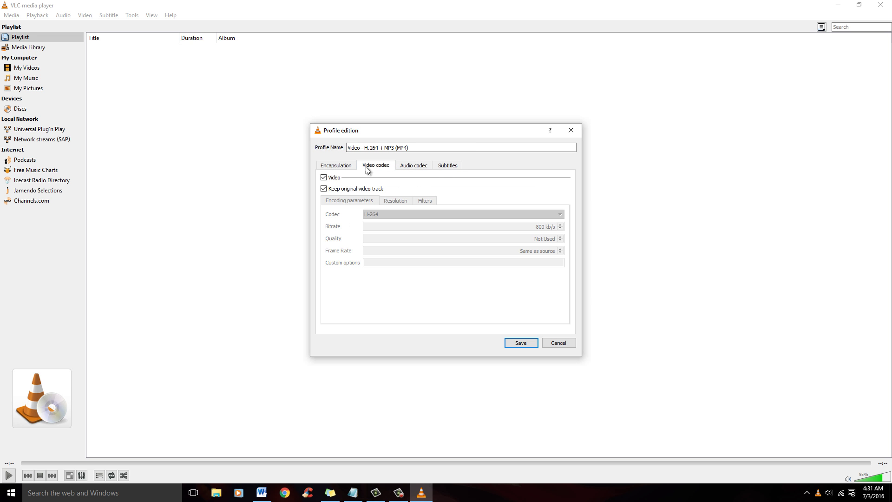
click(342, 168)
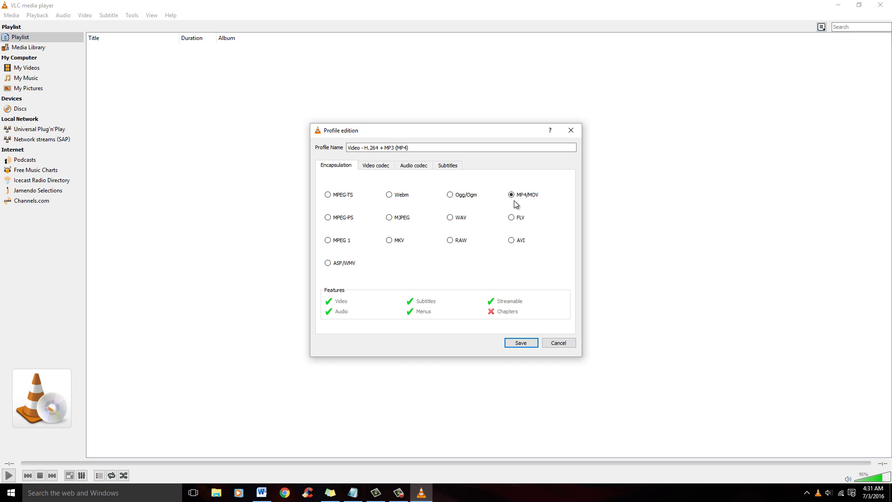
click(506, 343)
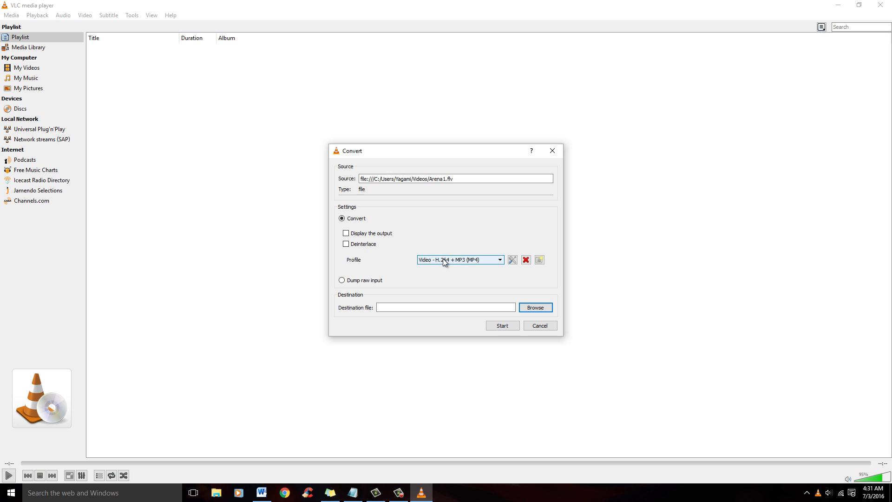
Select the Video - H.264 + MP3 (MP4) conversion profile
click(467, 258)
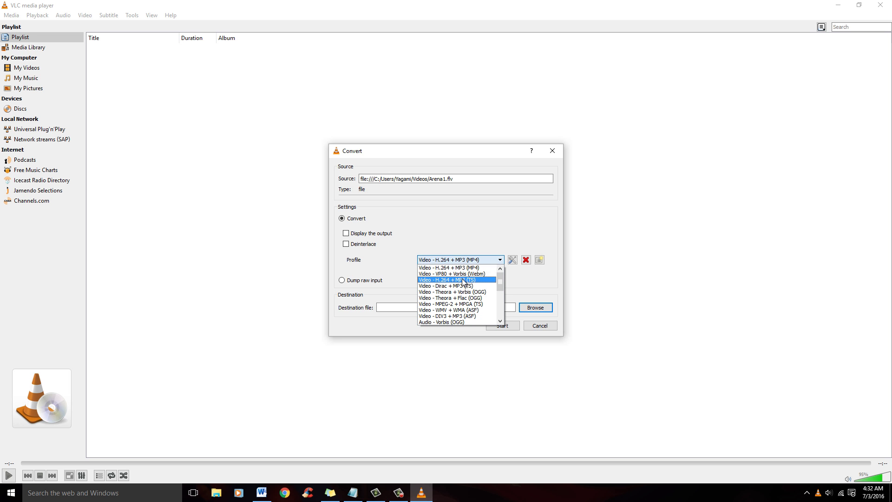
click(439, 268)
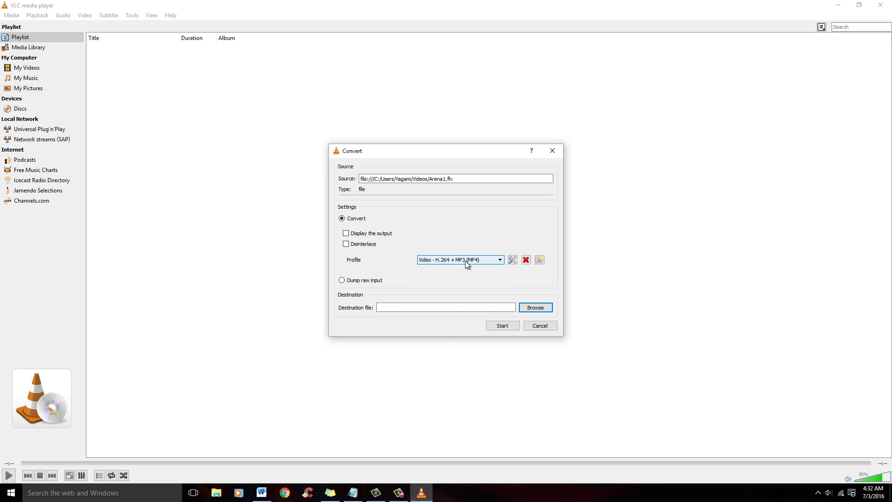
click(464, 261)
scroll(451, 320, down, 5)
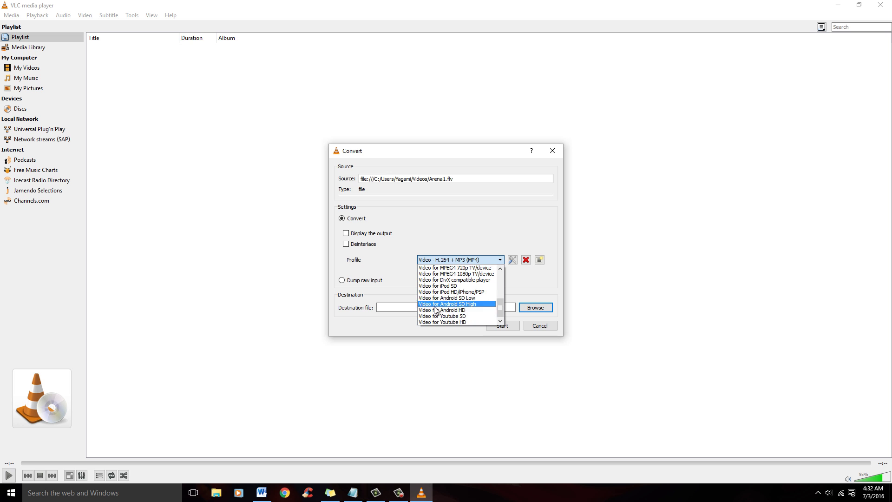
scroll(449, 320, up, 5)
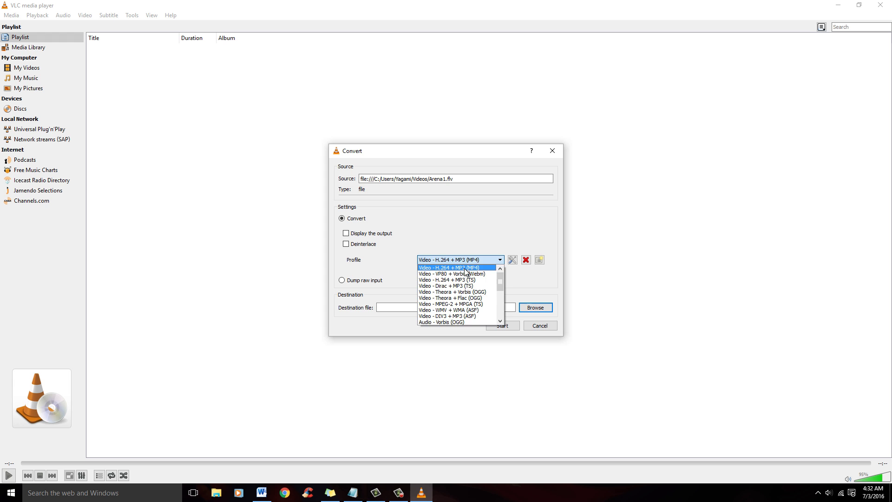
click(465, 268)
Set the destination file to 'Arena part 5' in the Videos folder
click(534, 307)
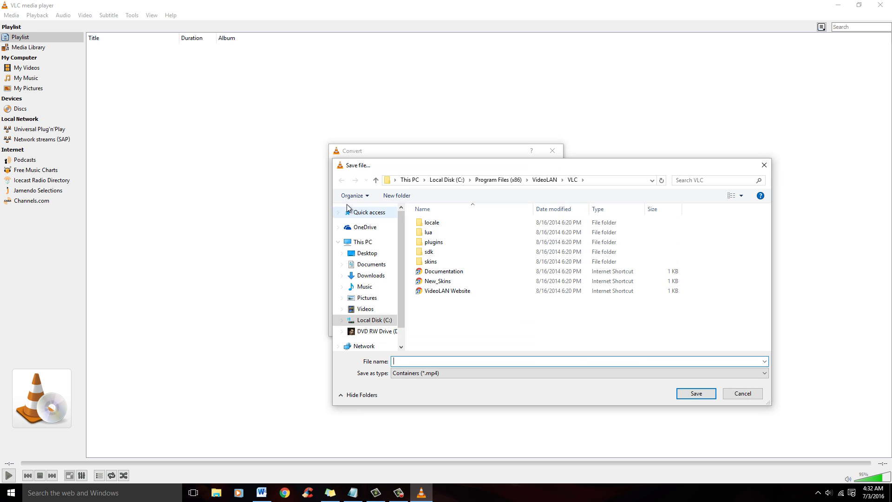
click(366, 309)
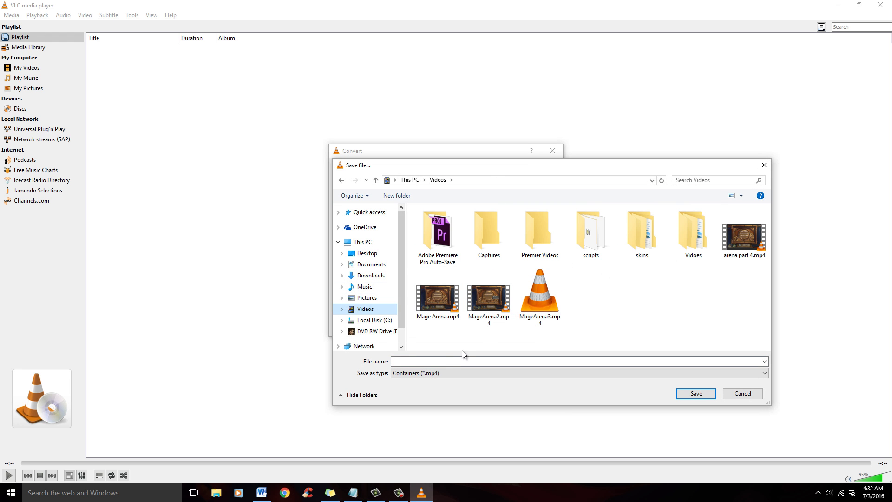
click(452, 361)
text(Arena)
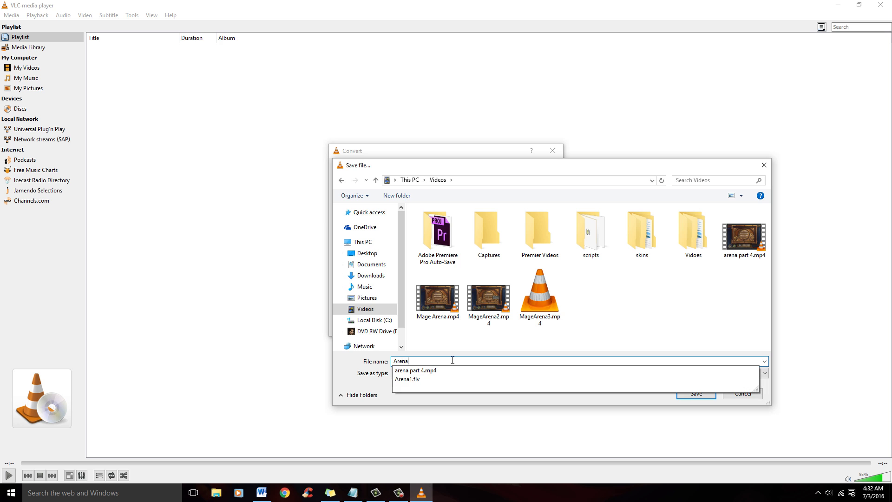
text( part)
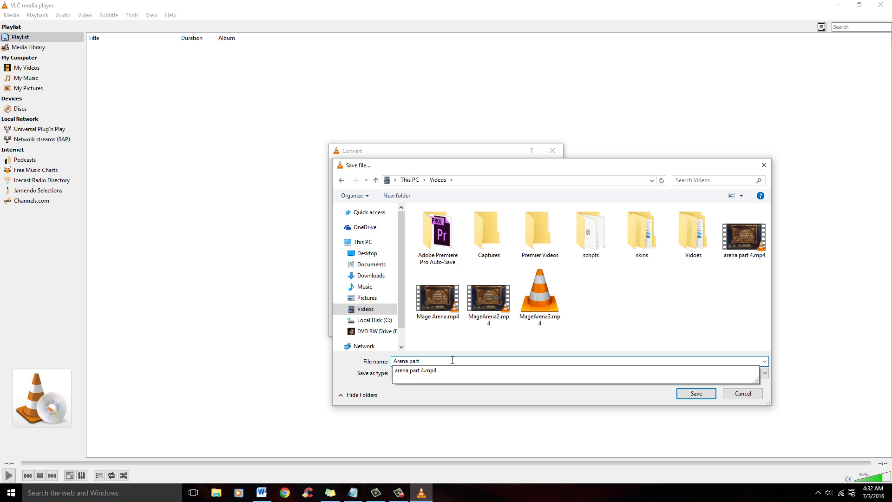
text( 5)
key(Return)
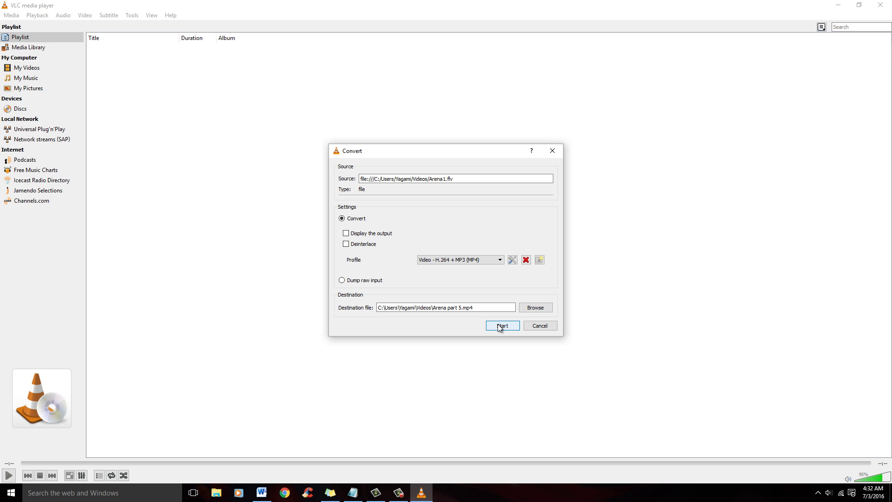
Start the Arena1.flv to MP4 conversion and let it run through 40:09
click(501, 326)
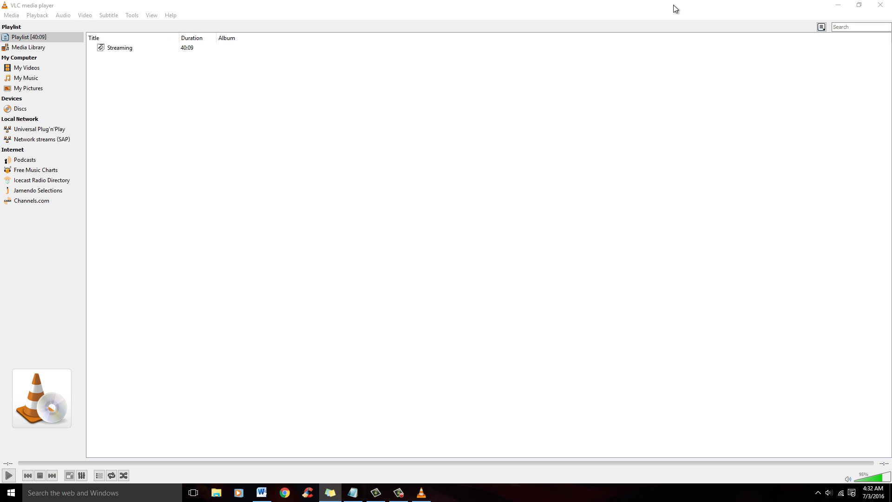
Close VLC, then select the 2.79 GB Arena part 5.mp4 in the Videos folder in File Explorer
click(880, 5)
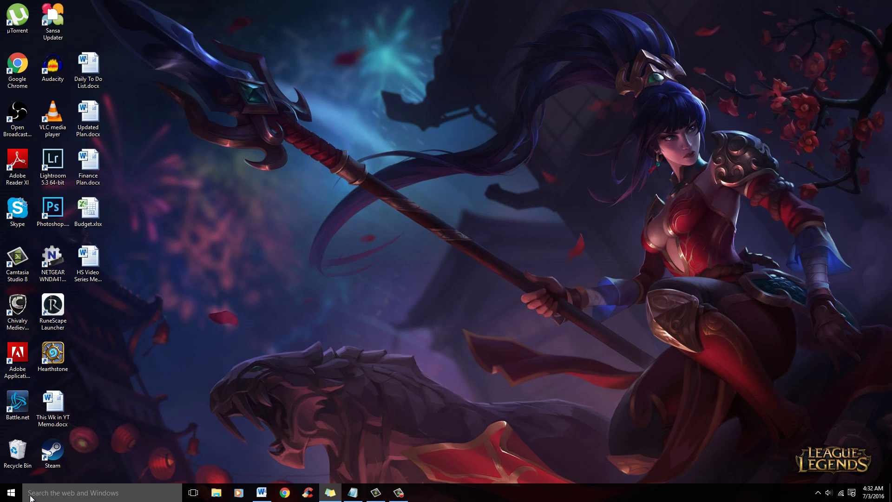
click(11, 492)
click(56, 422)
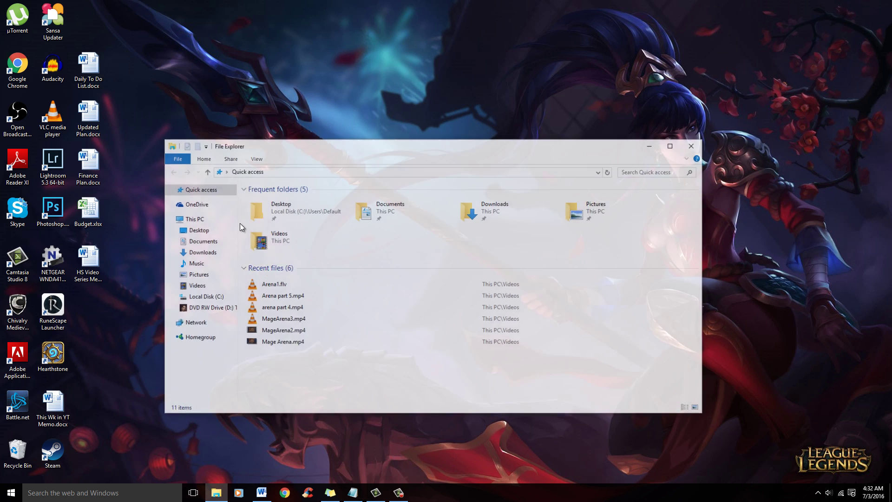
click(204, 297)
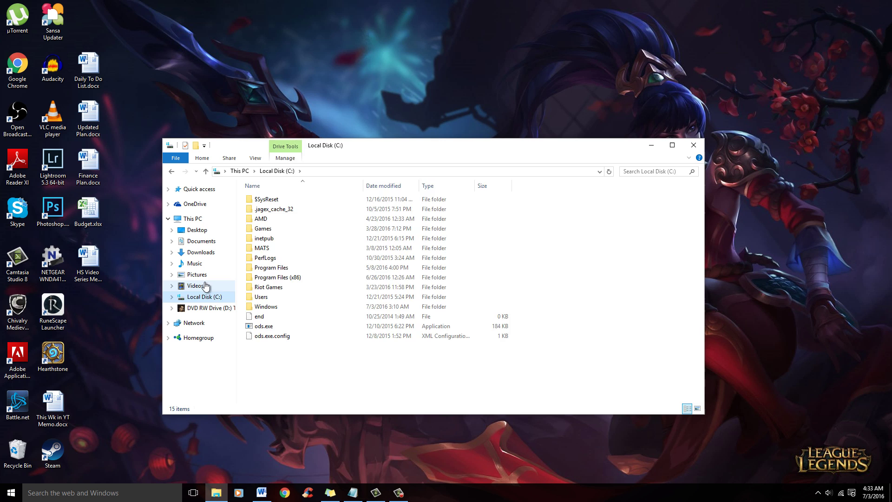
click(198, 285)
click(629, 227)
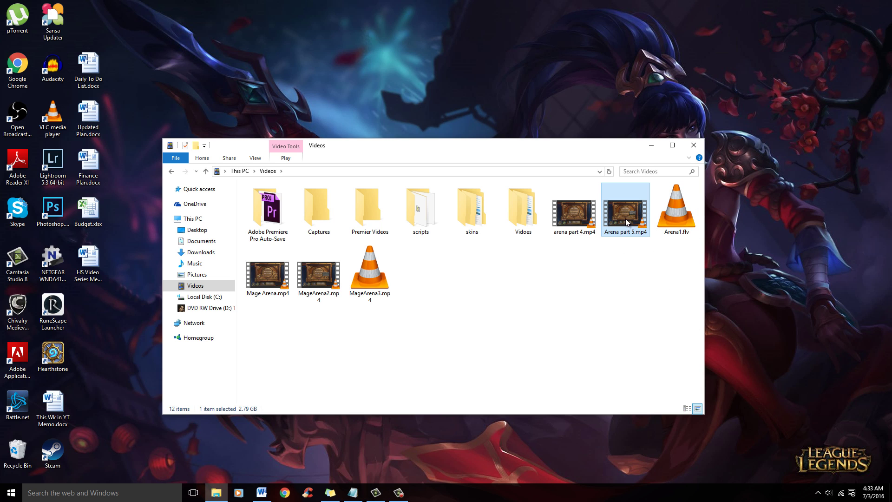
click(828, 492)
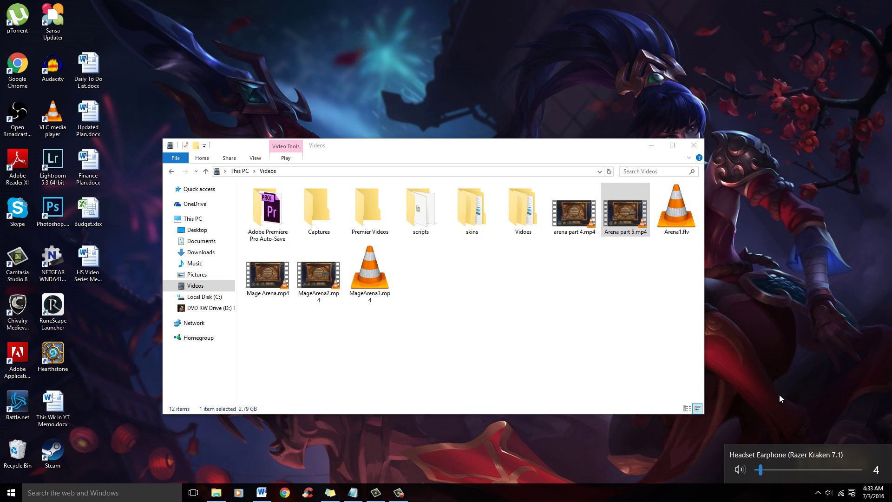
Play Arena part 5.mp4, pause, check near the 40:09 end, then seek to 15:25
click(720, 323)
double_click(625, 209)
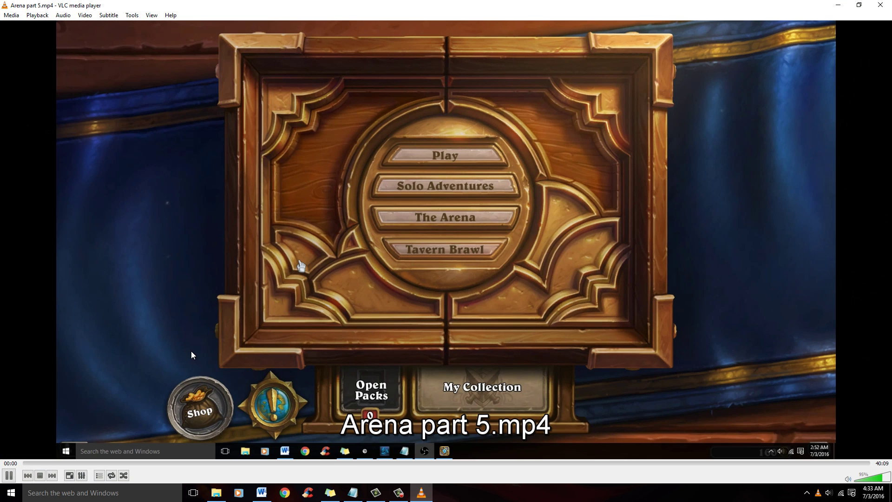
click(8, 475)
click(864, 463)
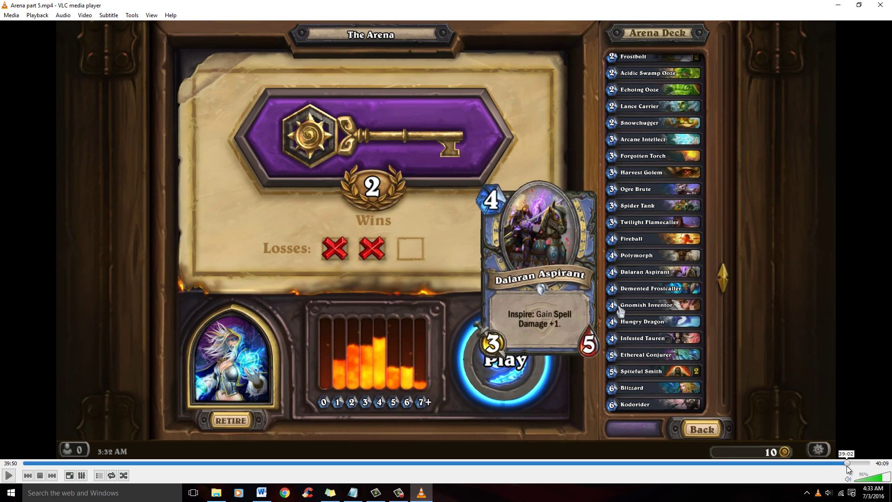
click(846, 463)
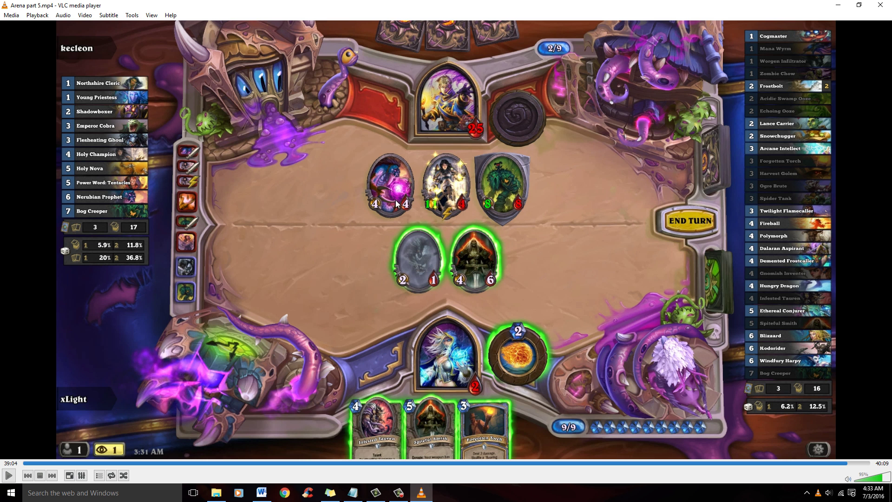
click(349, 463)
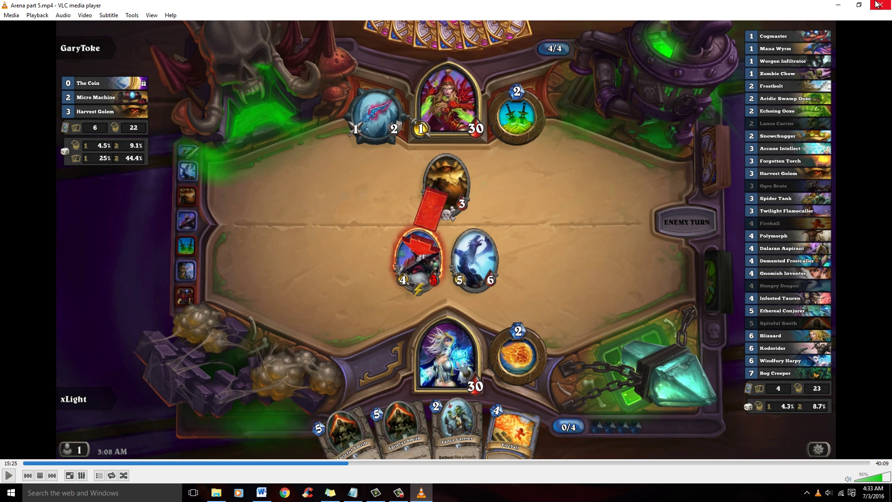
Restore the VLC window from full screen and close it
click(859, 5)
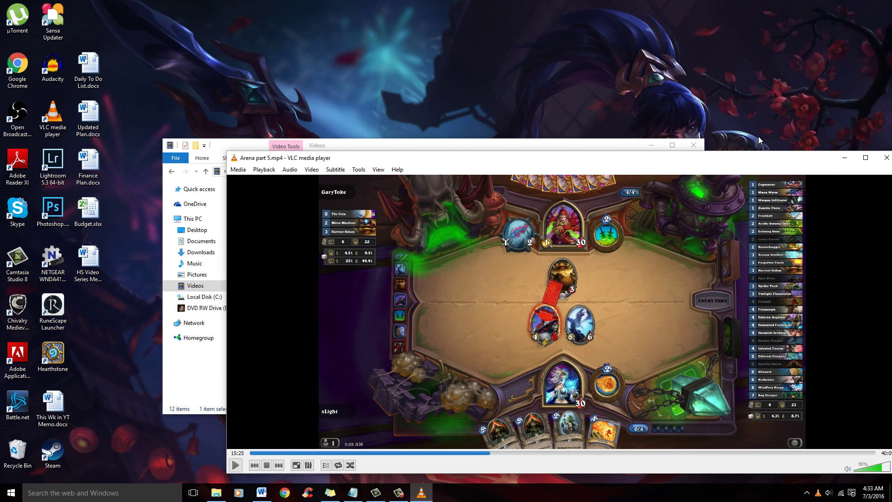
mouse_move(748, 158)
mouse_down()
mouse_move(641, 135)
mouse_move(562, 85)
mouse_up()
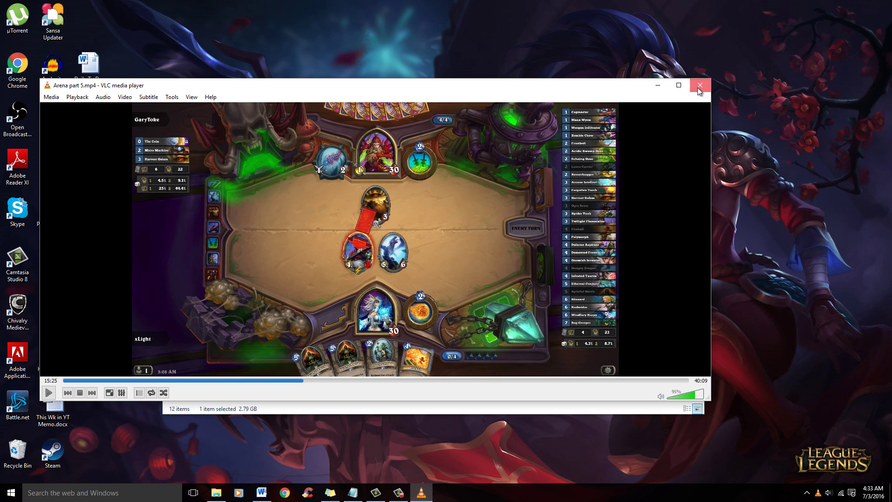
click(699, 91)
Close the Videos folder window, leaving only the desktop and taskbar
mouse_move(599, 143)
mouse_down()
mouse_move(600, 89)
mouse_move(610, 115)
mouse_up()
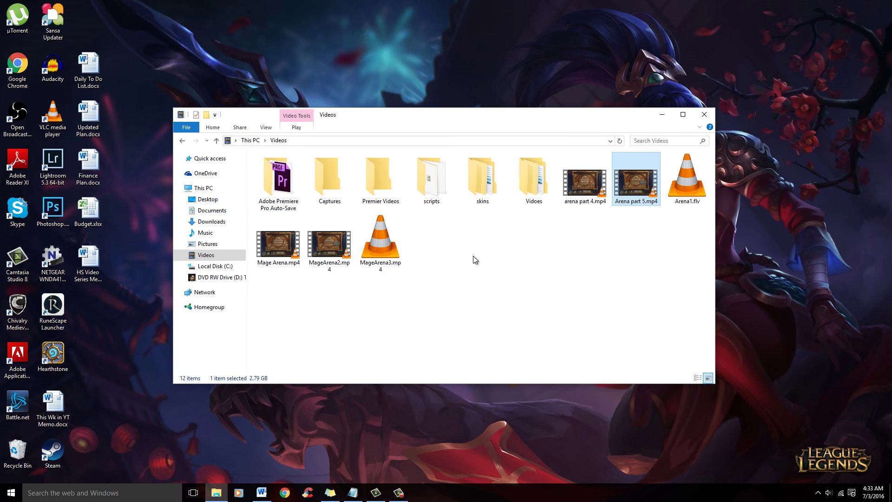
click(704, 114)
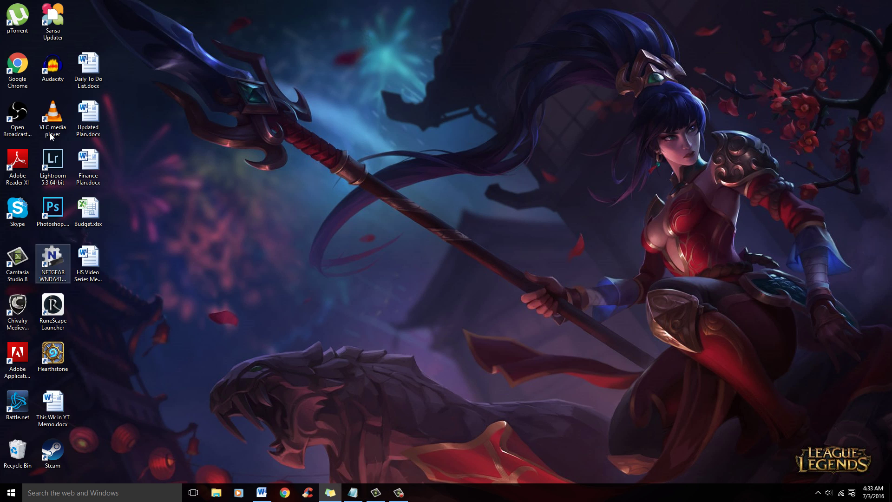
click(19, 121)
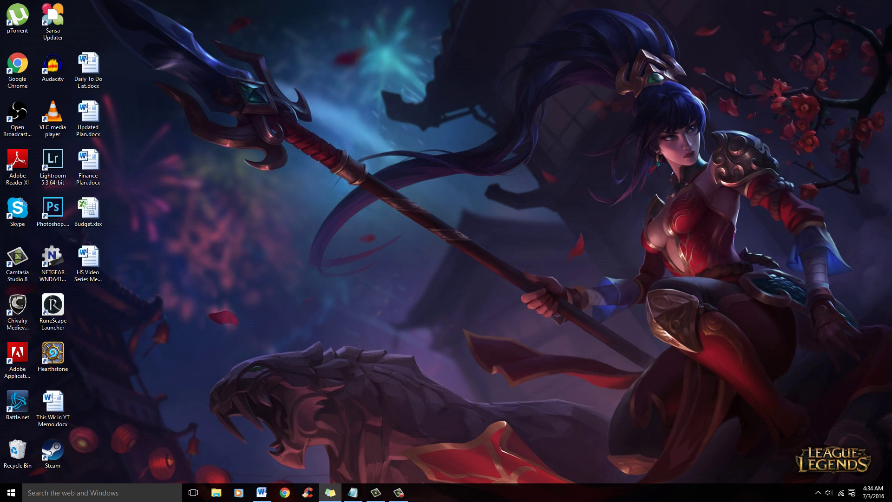
click(398, 492)
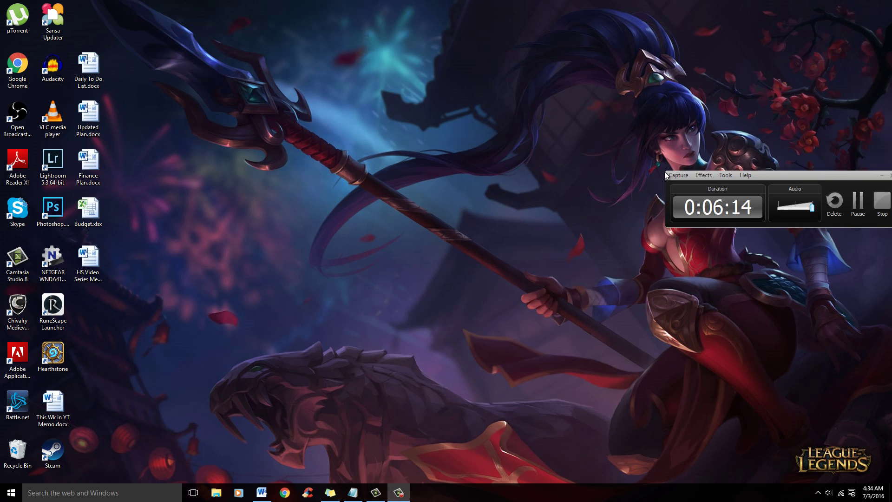
click(399, 492)
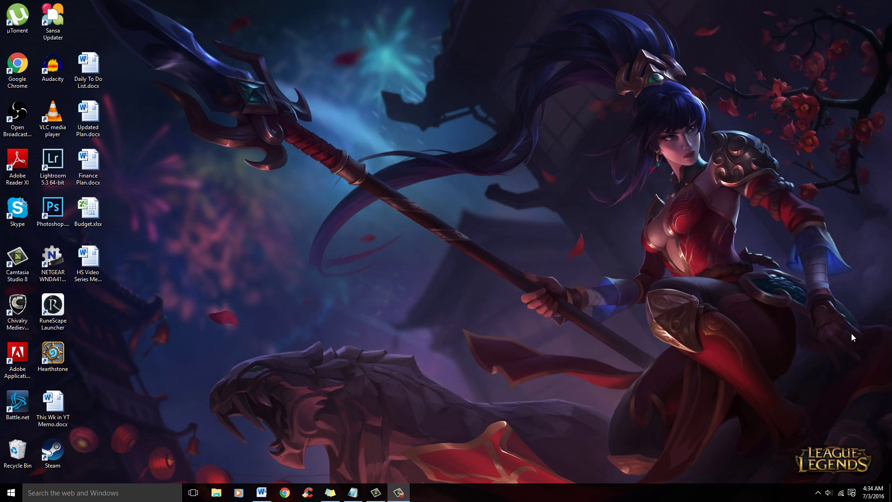